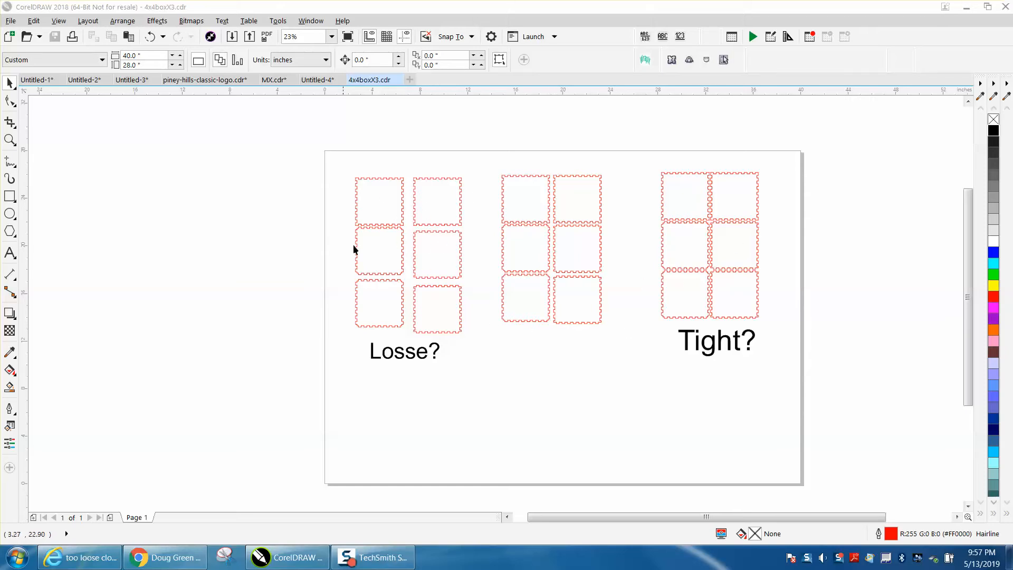
Reposition the first panel in the top row of the "Losse?" group to about X 4.54, Y 24.0 inches.
mouse_move(384, 201)
left_mouse_down()
mouse_move(392, 201)
mouse_move(377, 201)
left_mouse_up()
left_click(392, 201)
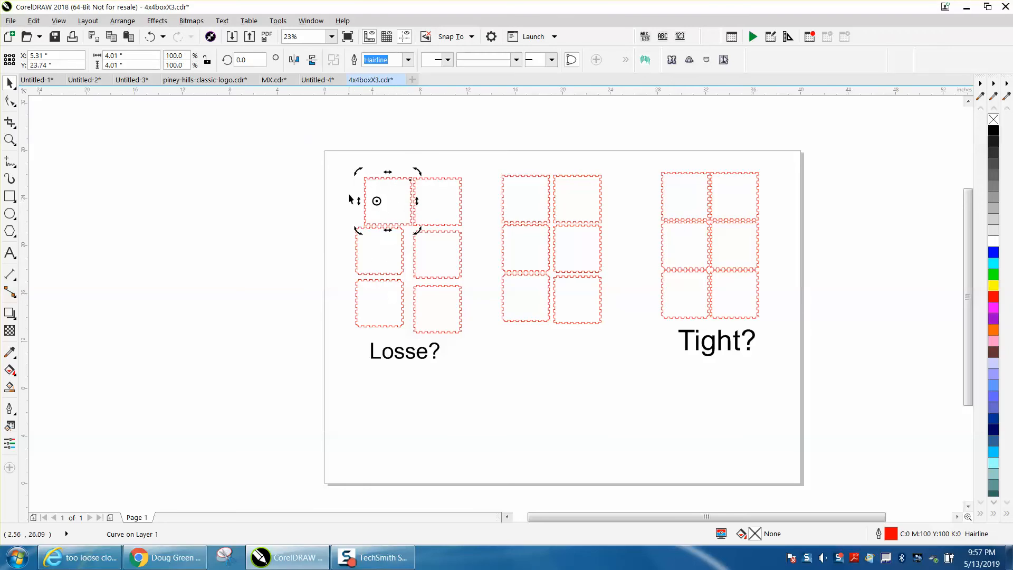
left_click(9, 140)
left_click_drag(325, 161, 579, 363)
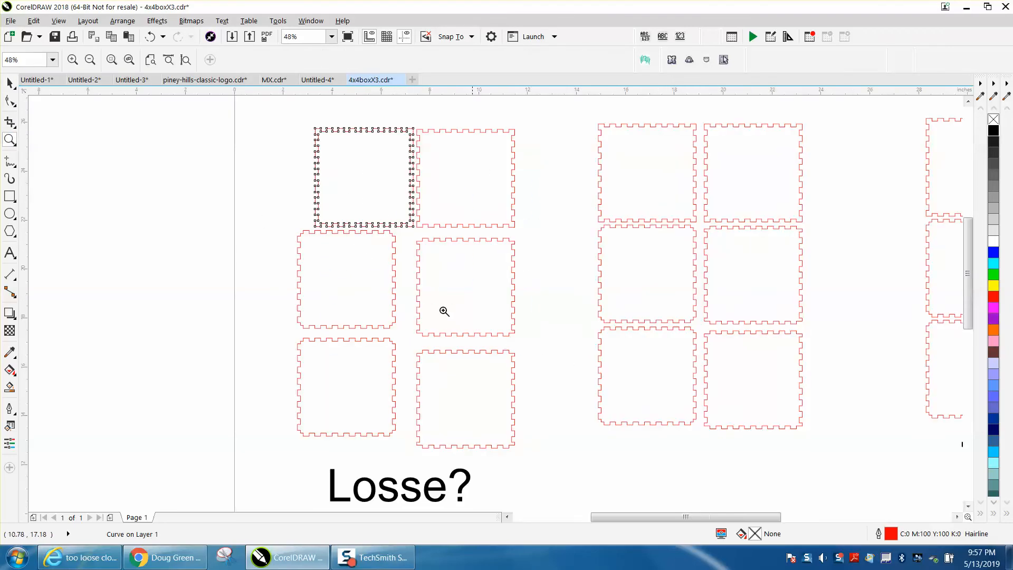
left_click(10, 83)
left_click_drag(349, 165, 331, 159)
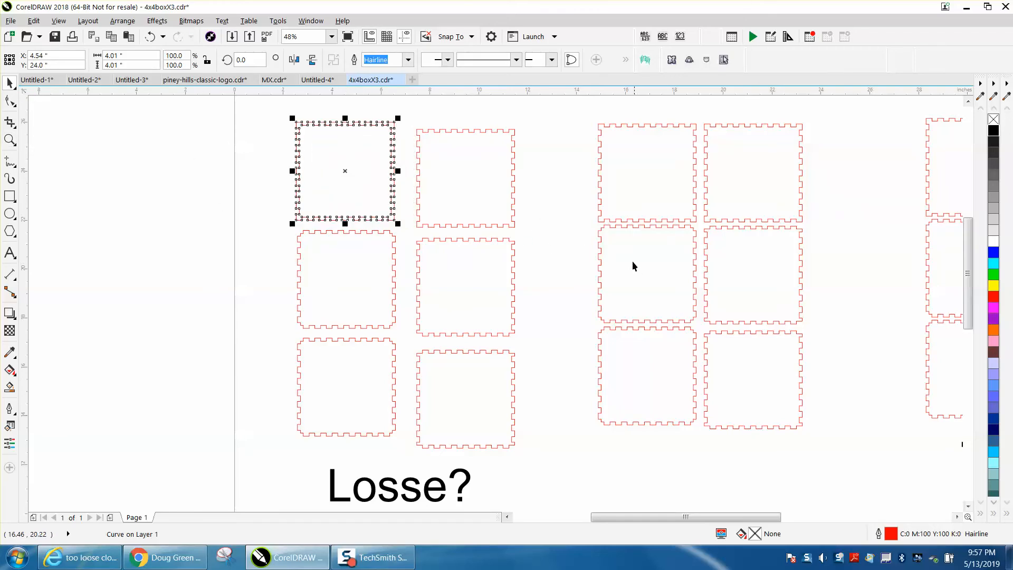
scroll(599, 262, "down", 2)
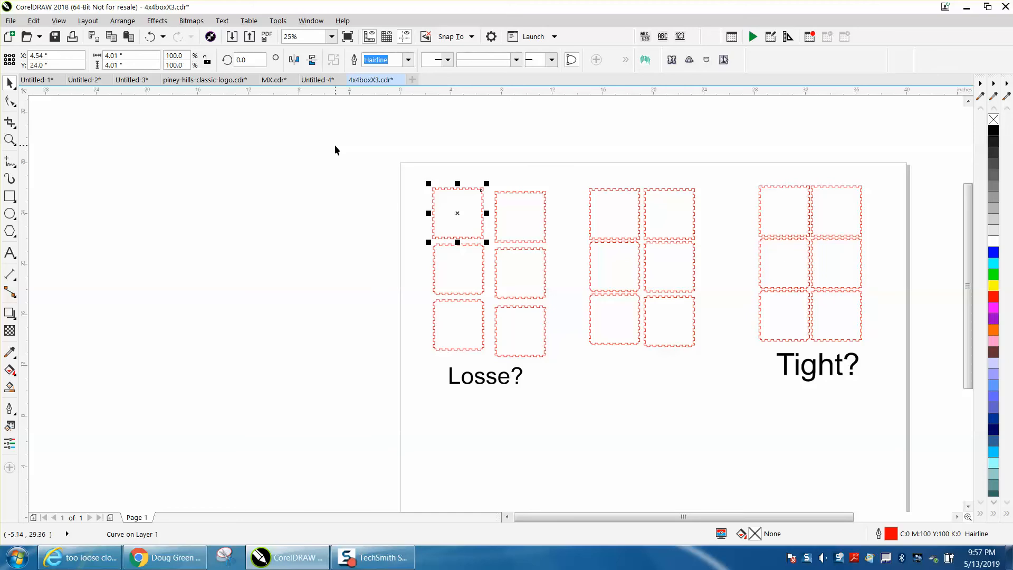
left_click(9, 141)
left_click_drag(404, 165, 620, 289)
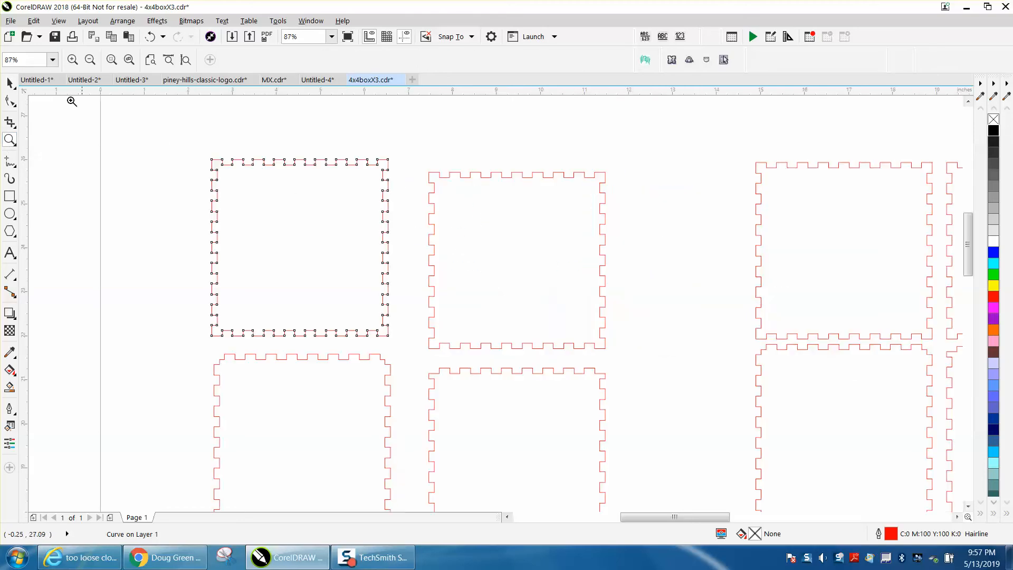
left_click(9, 83)
scroll(356, 194, "down", 3)
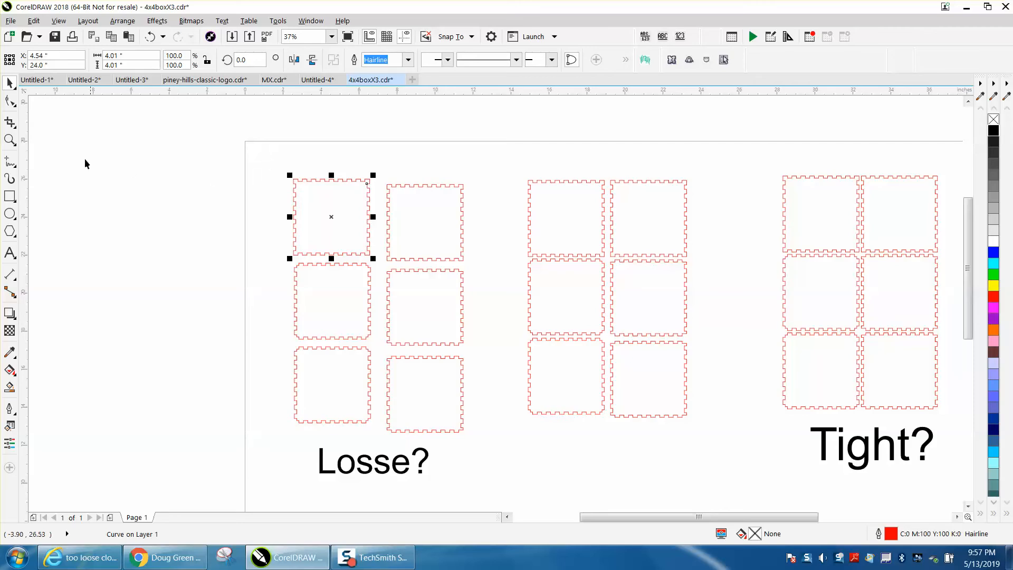
left_click_drag(273, 167, 347, 293)
left_click(411, 225)
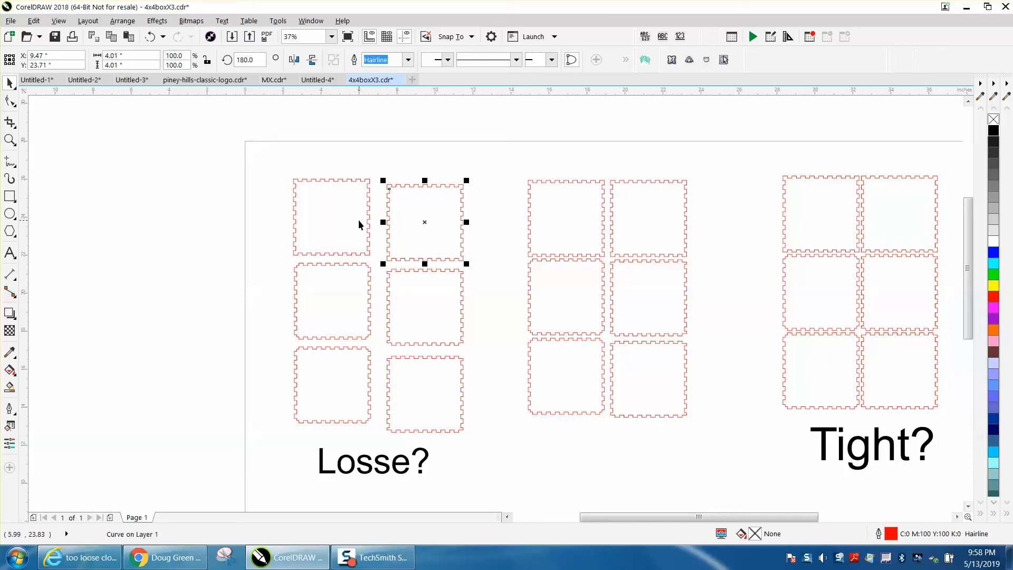
Copy the top and middle panels of the "Losse?" group's left column into the empty area beside the page.
left_click(336, 235)
left_click_drag(331, 226, 169, 227)
left_click(320, 296)
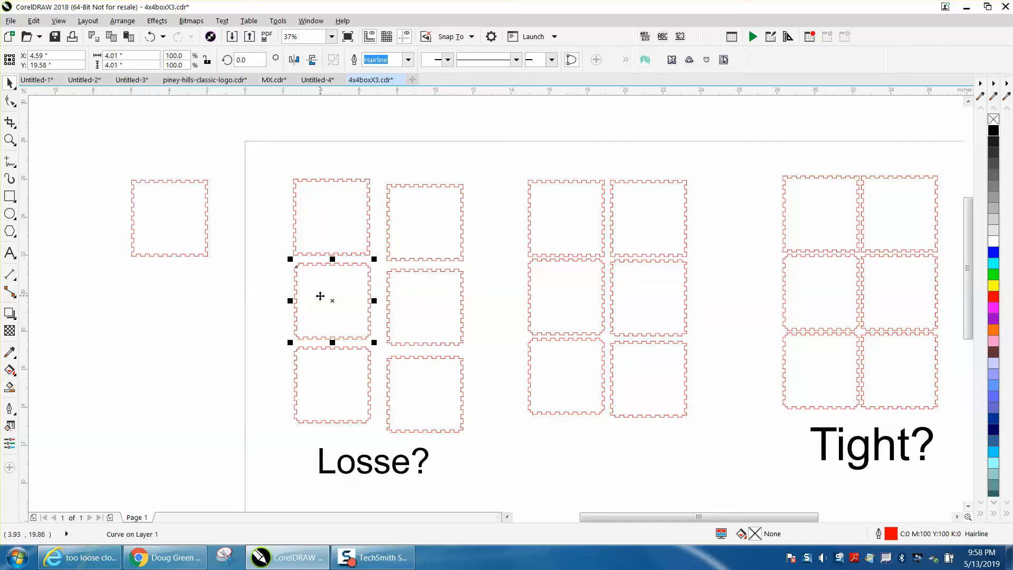
left_click_drag(325, 296, 171, 305)
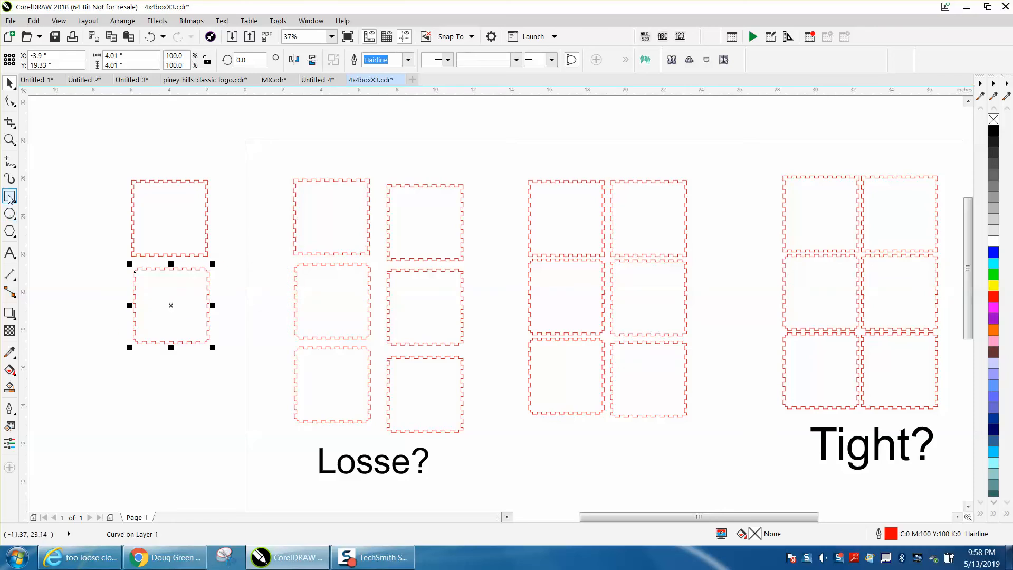
Draw a rectangle about 0.85 by 2.22 inches over the lower-left corner of the upper copied panel.
left_click(10, 139)
left_click_drag(100, 175, 304, 332)
left_click(10, 195)
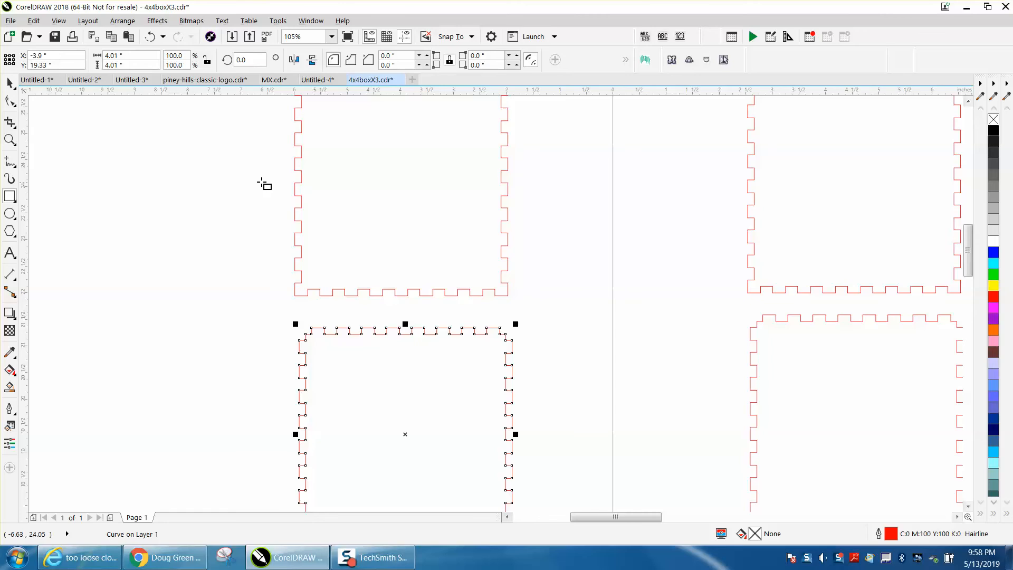
left_click_drag(272, 185, 319, 302)
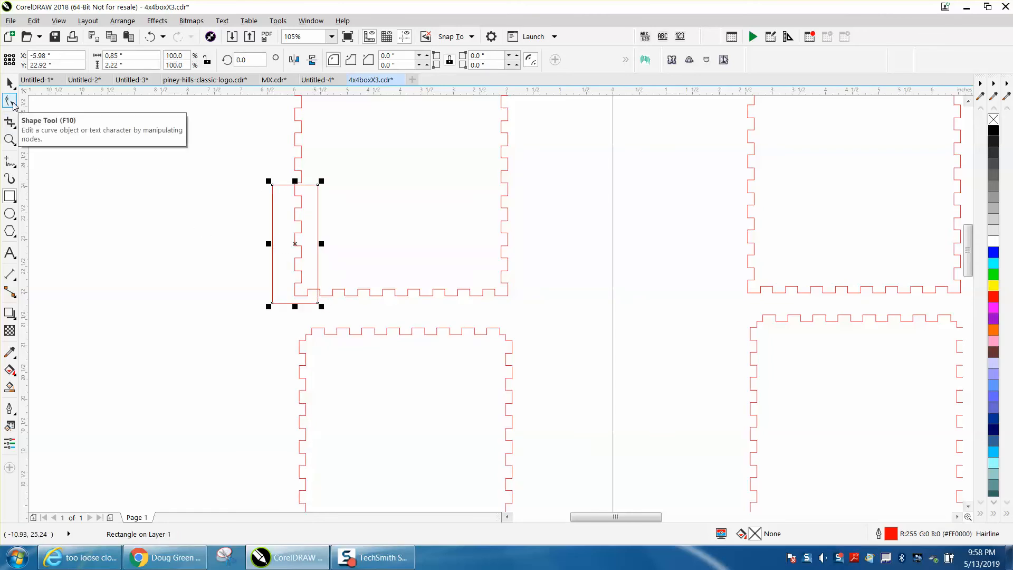
Delete the upper panel's segments outside the rectangle and the rectangle's segments outside the panel with Virtual Segment Delete.
left_click(15, 129)
left_click(58, 150)
left_click_drag(308, 164, 534, 165)
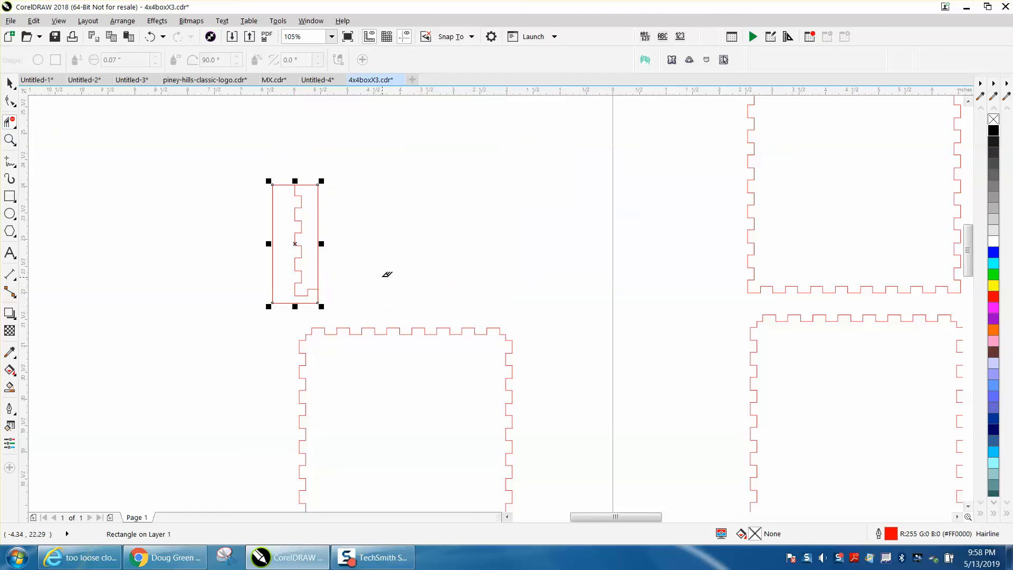
left_click(273, 203)
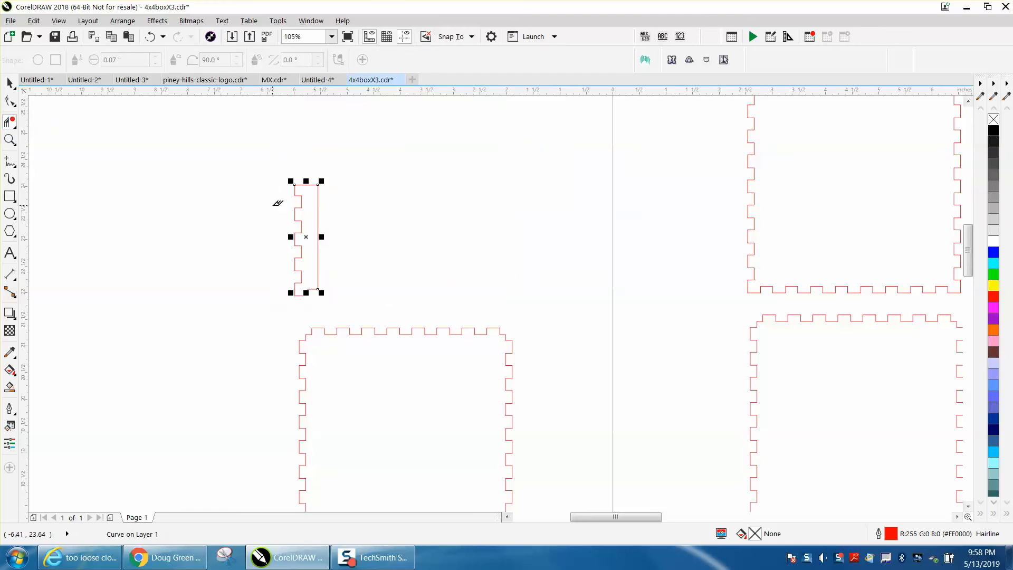
Draw a rectangle about 0.96 by 2.65 inches over the lower panel's upper-left corner and delete the segments outside the overlap.
left_click(10, 196)
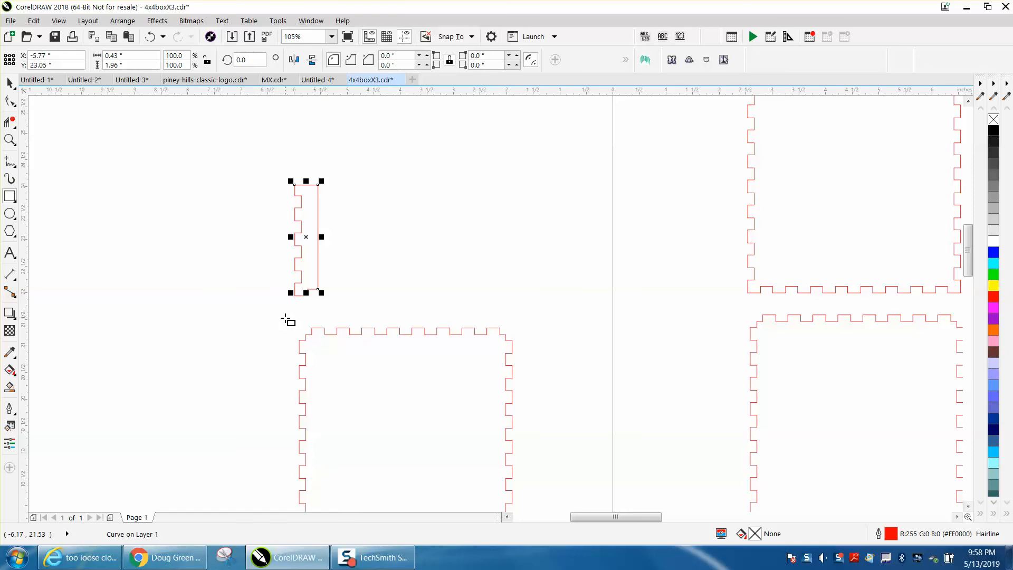
left_click_drag(285, 319, 337, 459)
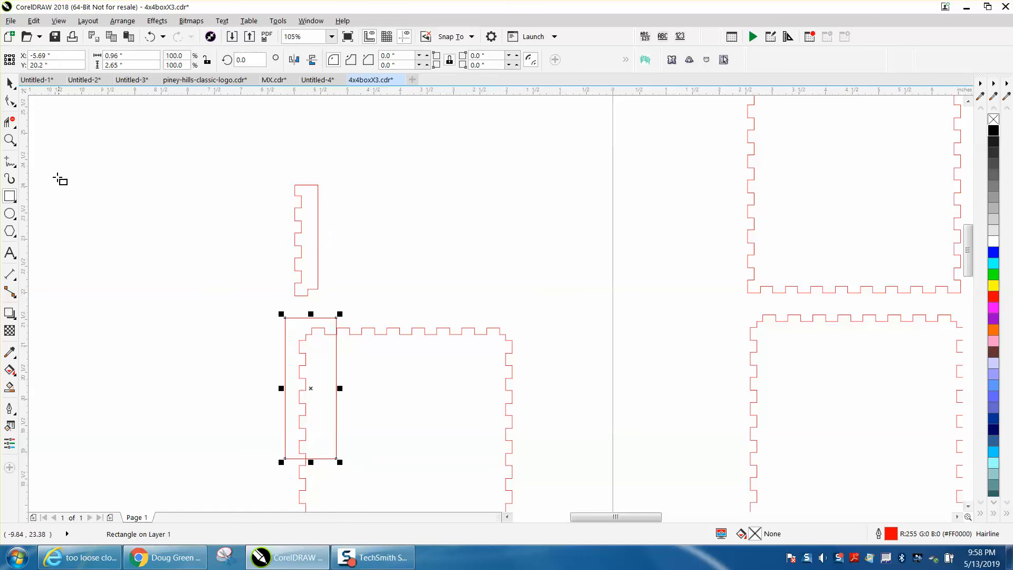
key("x")
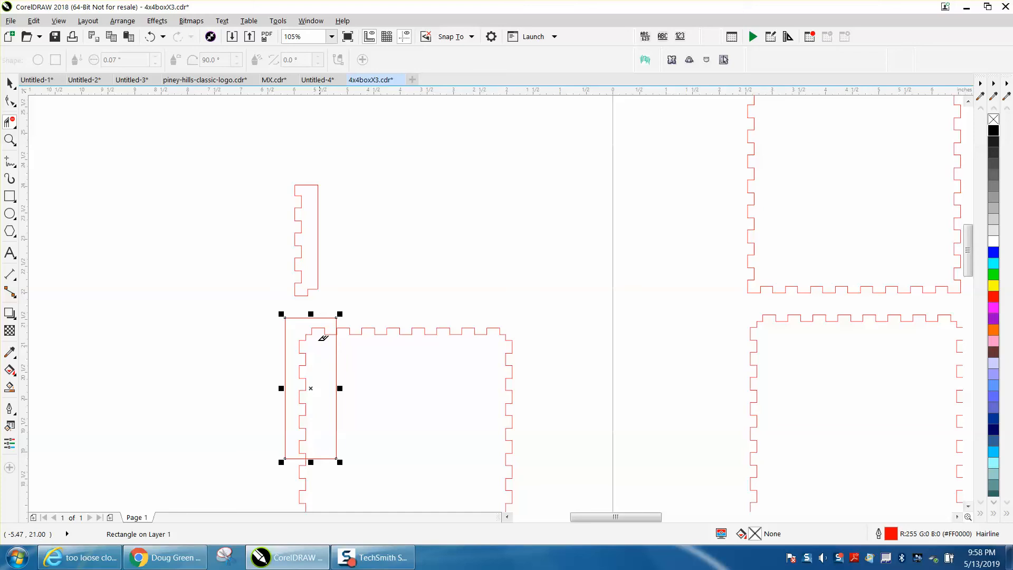
left_click_drag(360, 320, 388, 364)
left_click_drag(281, 323, 294, 328)
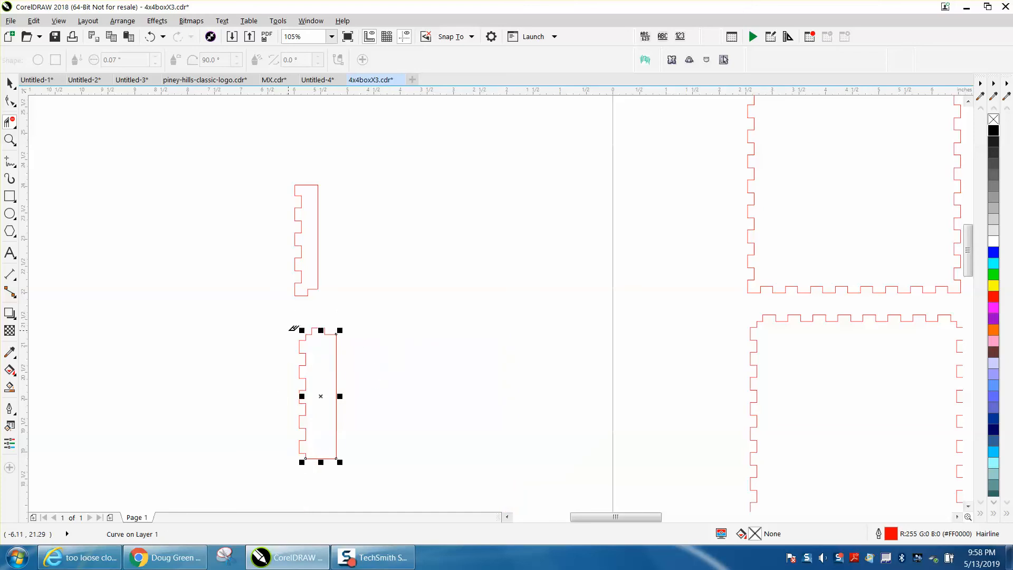
left_click(10, 83)
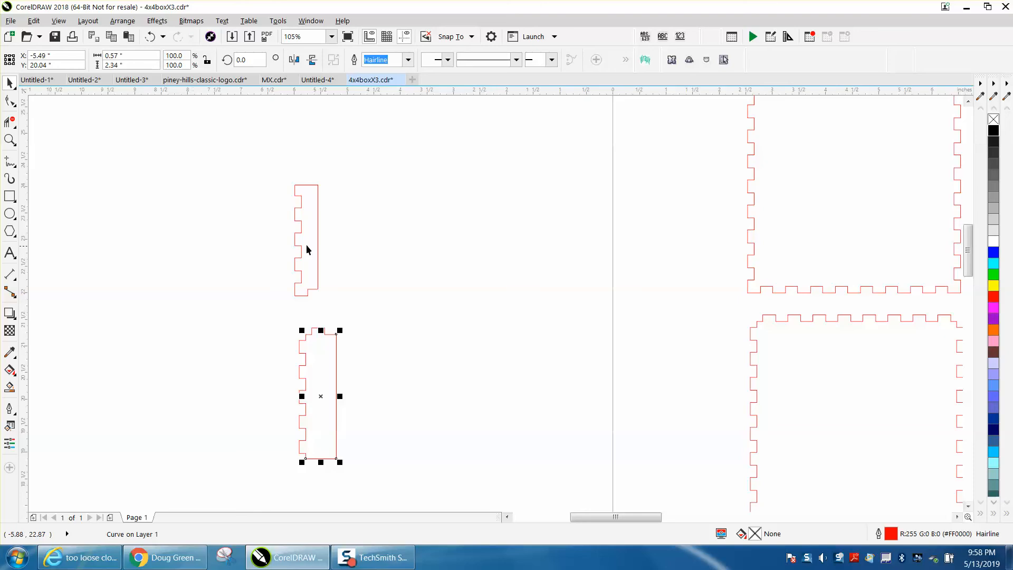
left_click_drag(317, 240, 357, 240)
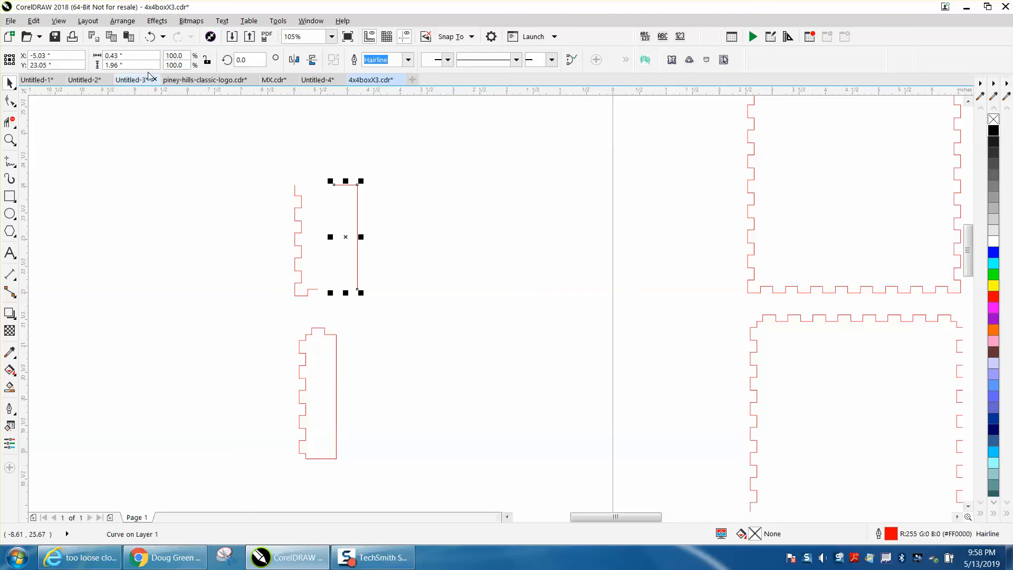
left_click(150, 37)
Weld the two outlines of the upper corner piece together, and weld those of the lower corner piece likewise.
left_click_drag(256, 174, 381, 304)
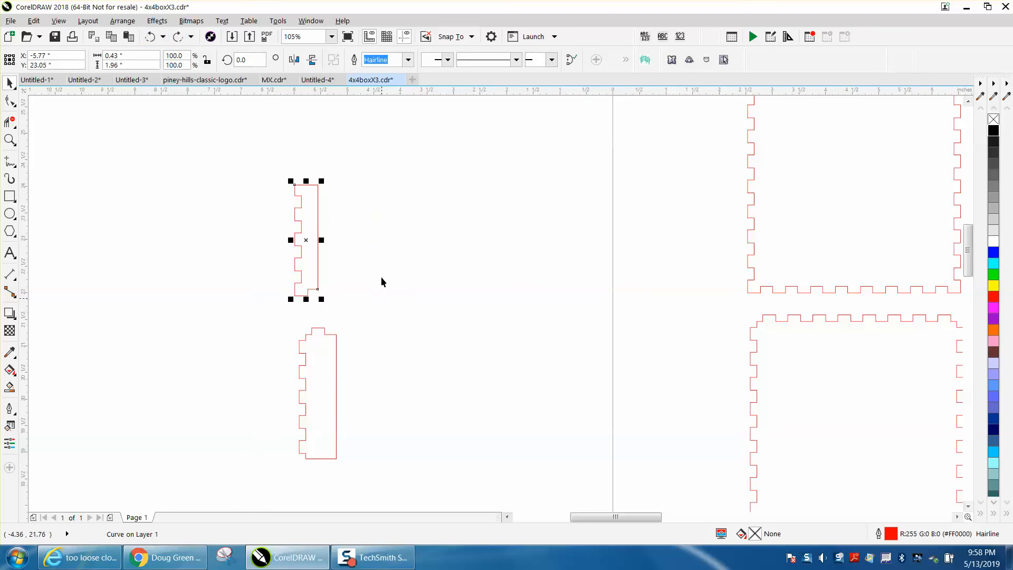
left_click(355, 61)
left_click_drag(278, 324, 393, 428)
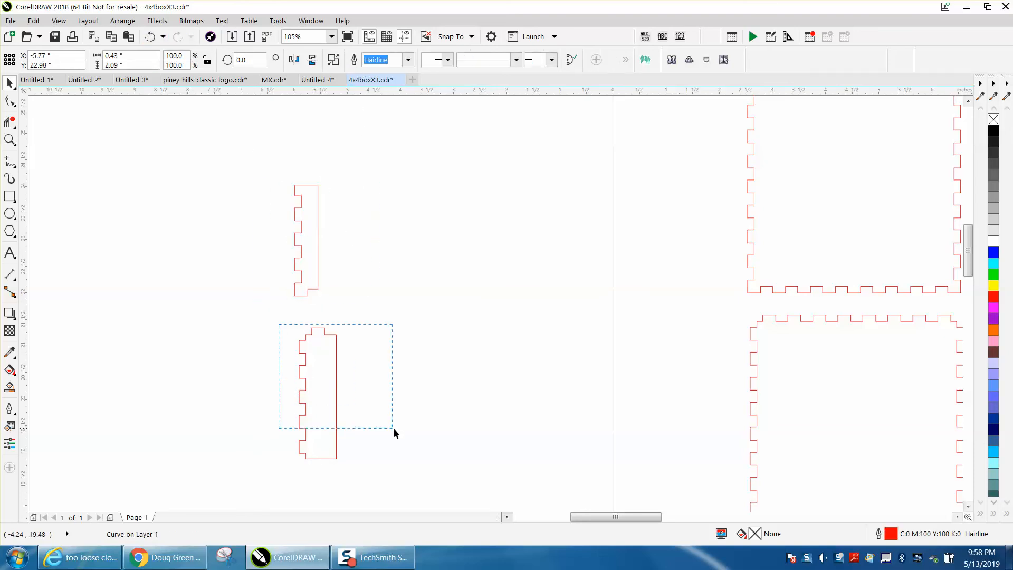
left_click_drag(404, 462, 404, 463)
left_click(404, 164)
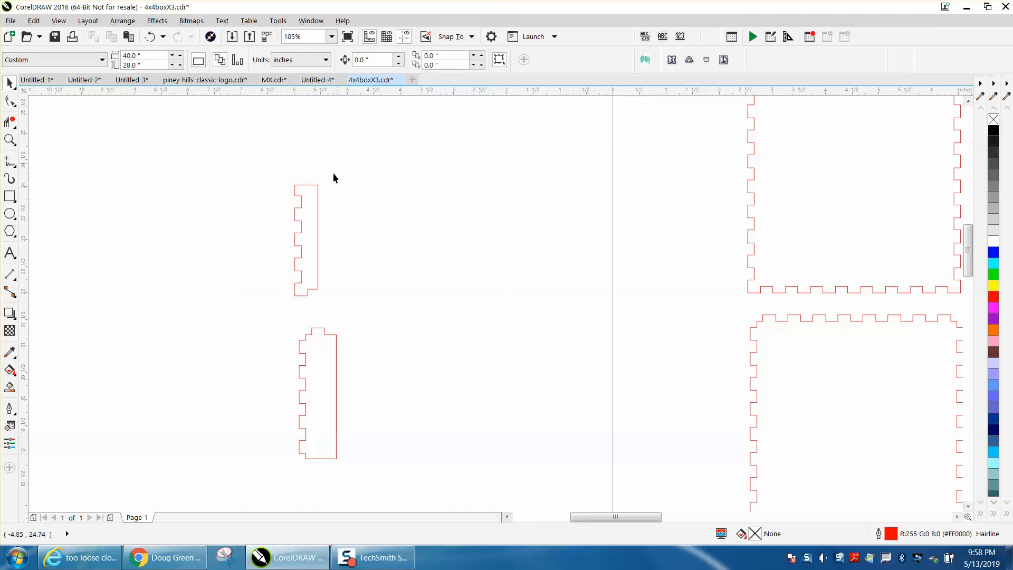
left_click_drag(401, 477, 402, 478)
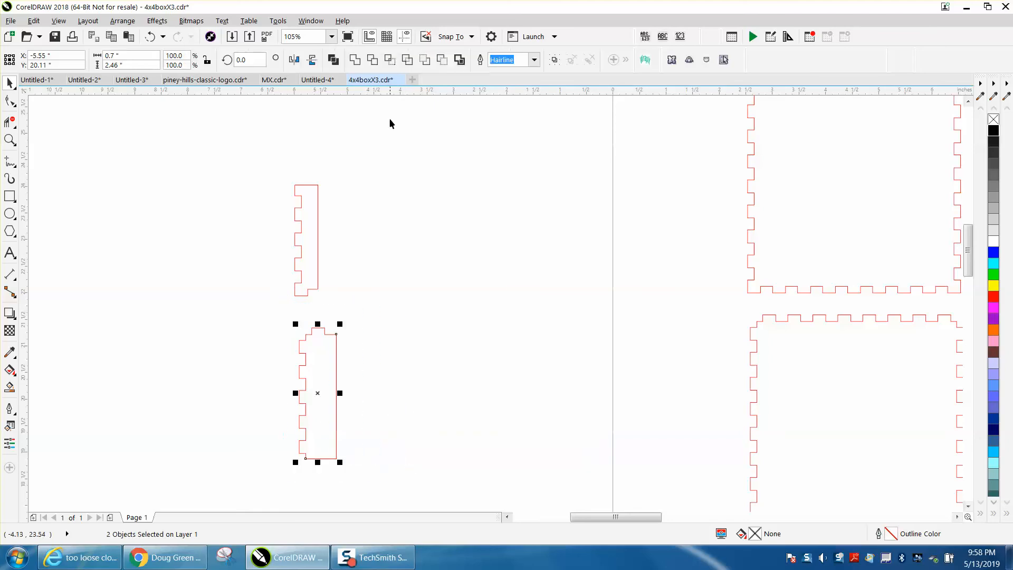
left_click(355, 60)
Move both welded corner pieces side by side into the page's upper-left corner.
scroll(549, 176, "down", 5)
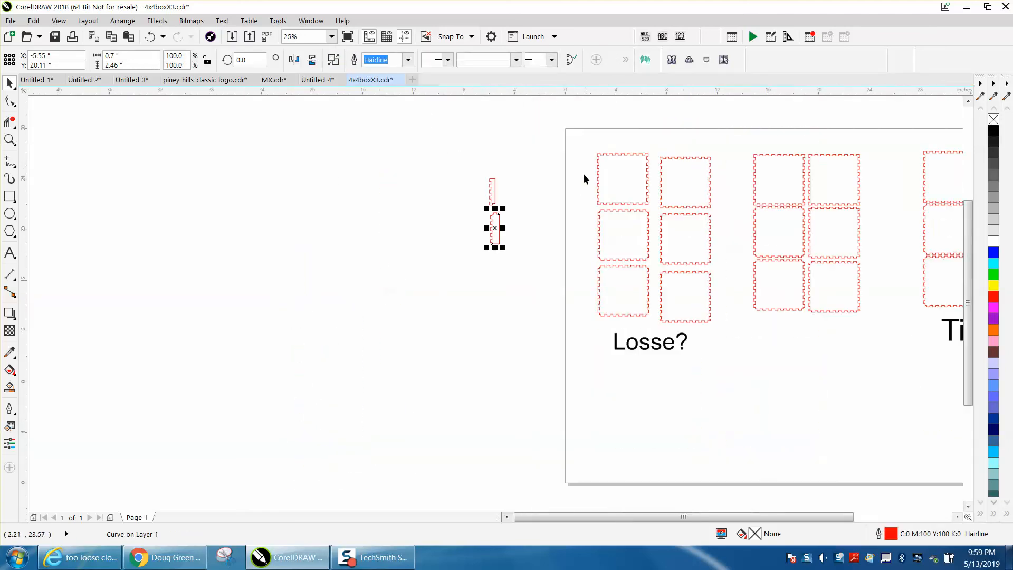
left_click_drag(603, 157, 711, 328)
scroll(655, 283, "down", 2)
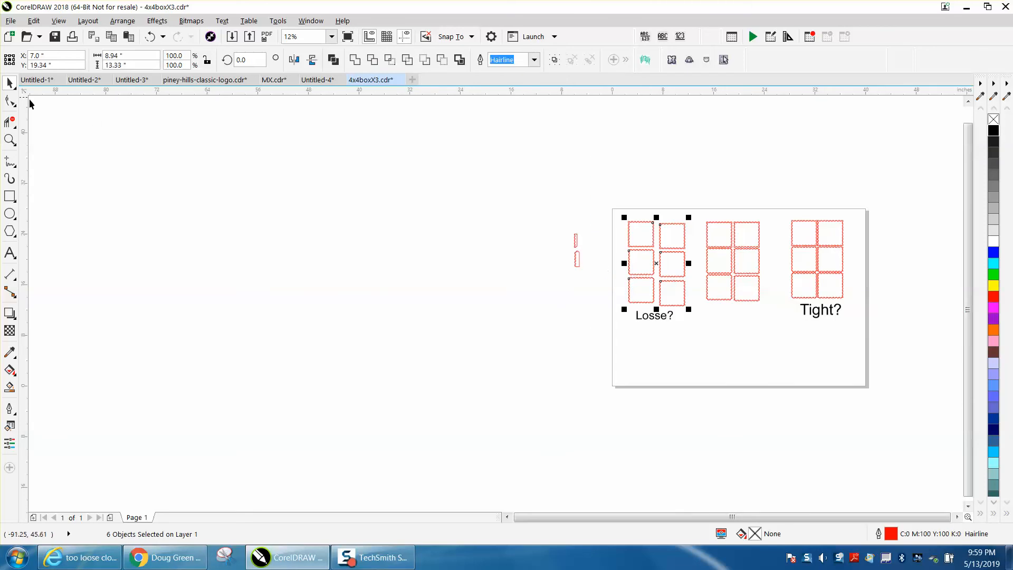
left_click(9, 139)
left_click_drag(569, 236, 828, 334)
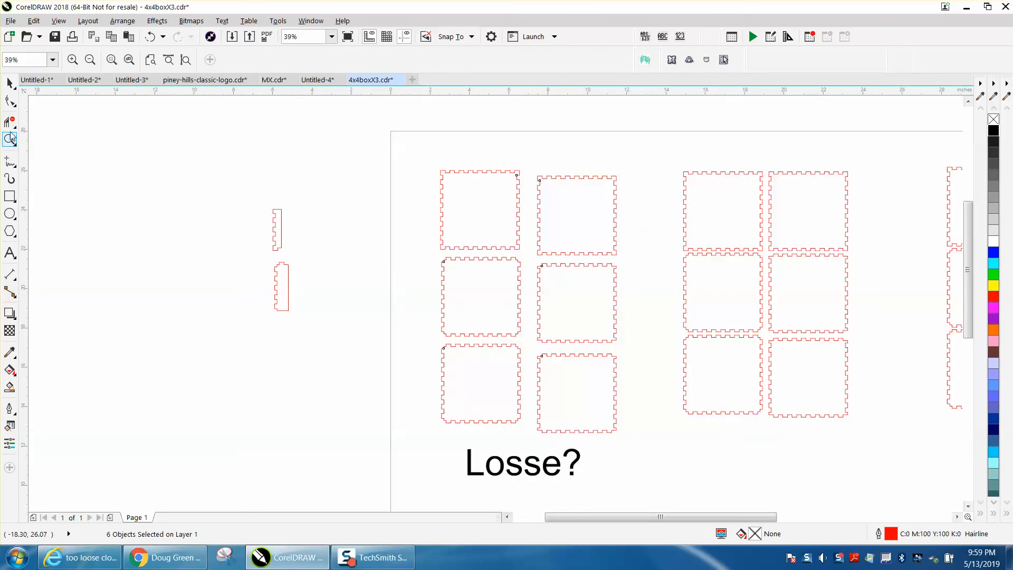
left_click(9, 83)
left_click_drag(280, 231, 416, 156)
left_click_drag(285, 278, 503, 206)
Set the two corner test pieces aside and move all the box panels with their labels off the page.
left_click(9, 140)
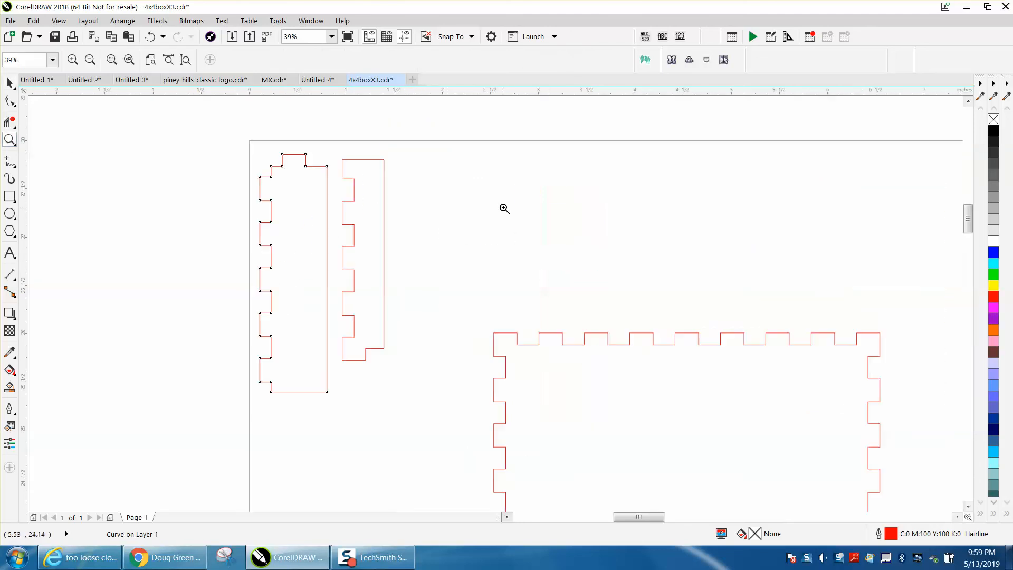
right_click(486, 317)
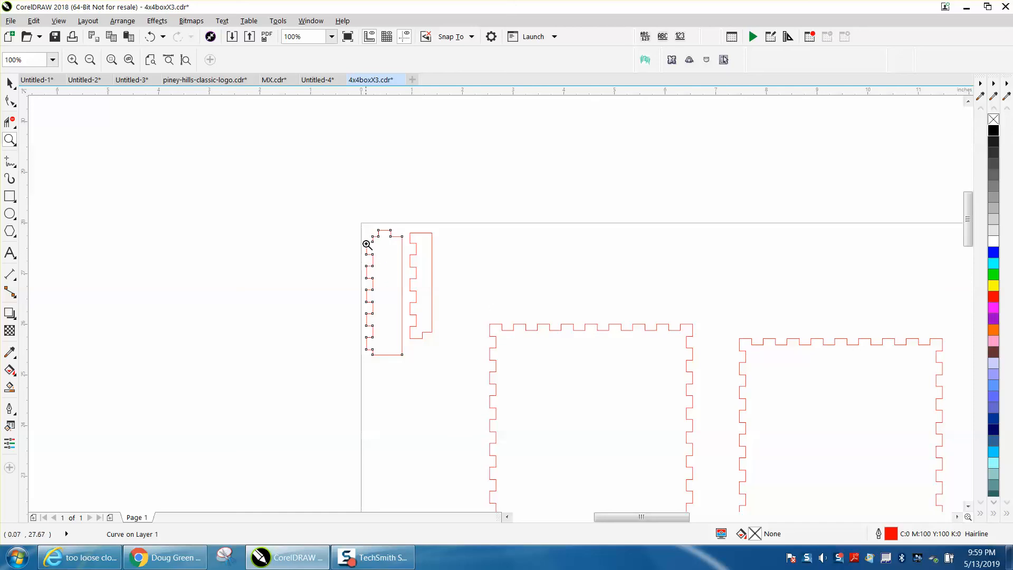
right_click(397, 259)
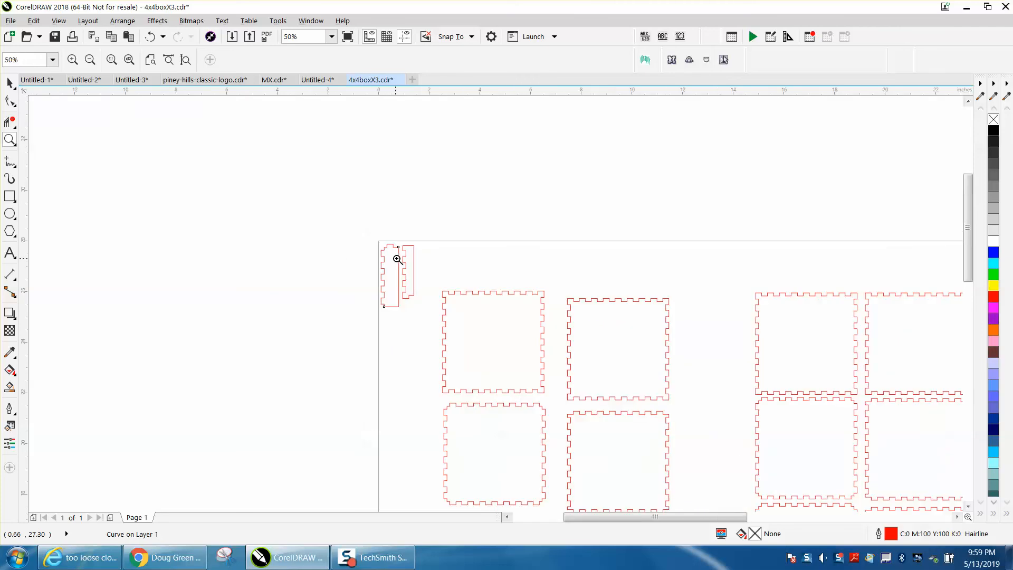
right_click(586, 305)
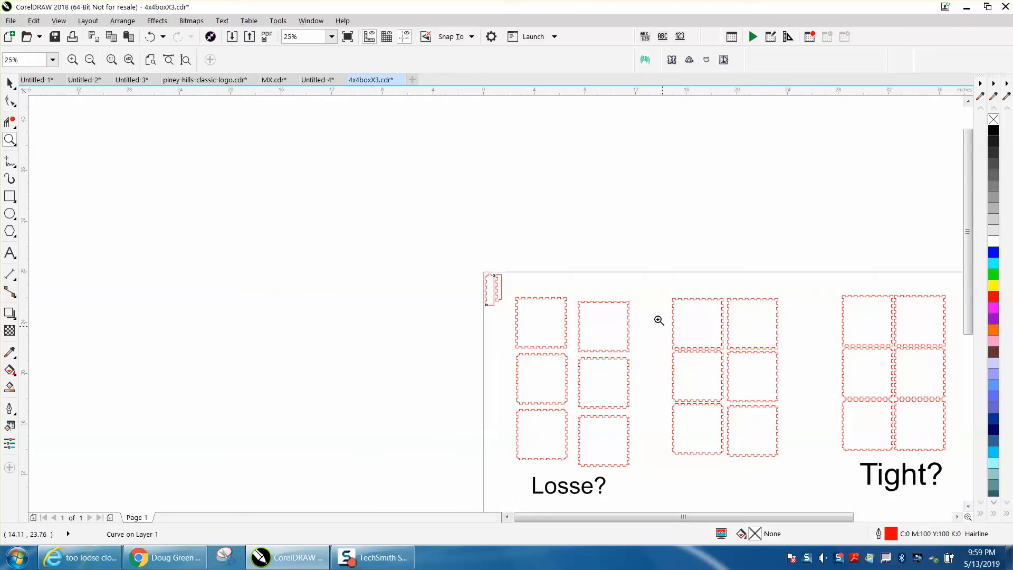
right_click(475, 261)
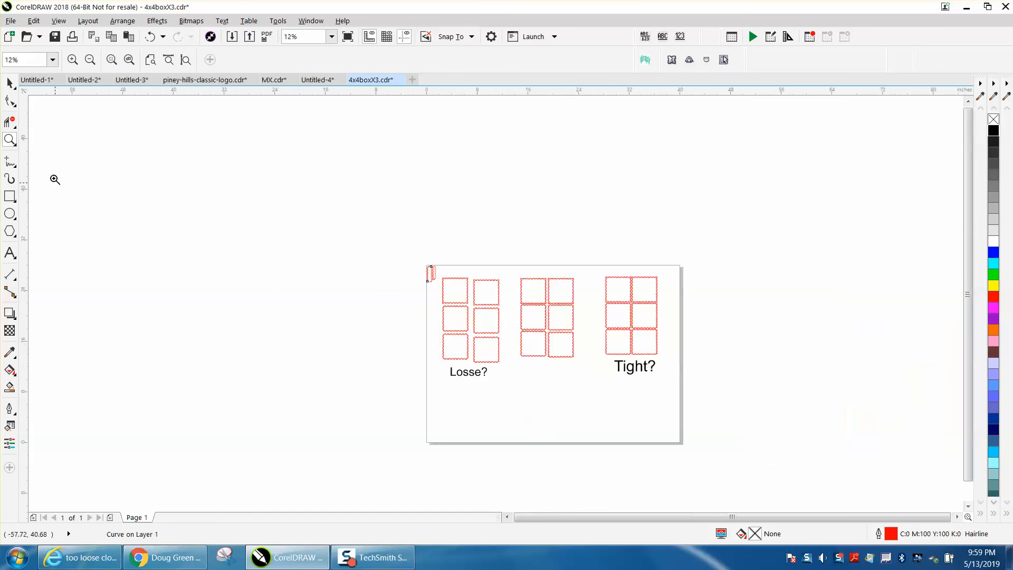
left_click(9, 82)
left_click_drag(428, 273, 402, 231)
left_click(414, 257)
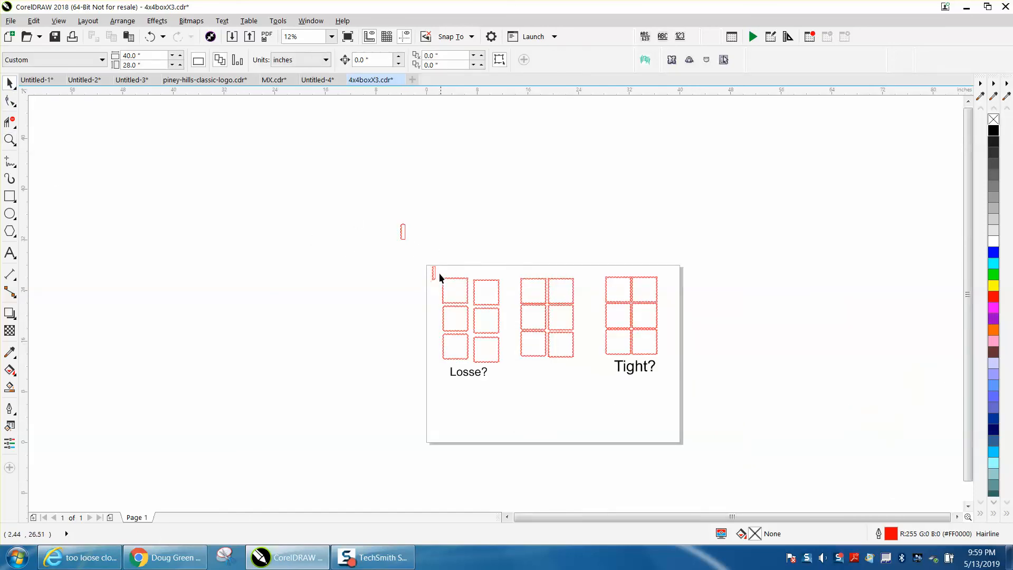
left_click_drag(432, 274, 710, 389)
left_click_drag(554, 326, 548, 197)
Arrange the two corner test pieces side by side, without overlap, in the upper-left corner of the emptied page.
mouse_move(416, 240)
left_mouse_down()
mouse_move(427, 274)
mouse_move(560, 325)
left_mouse_up()
left_click(9, 140)
left_click(9, 82)
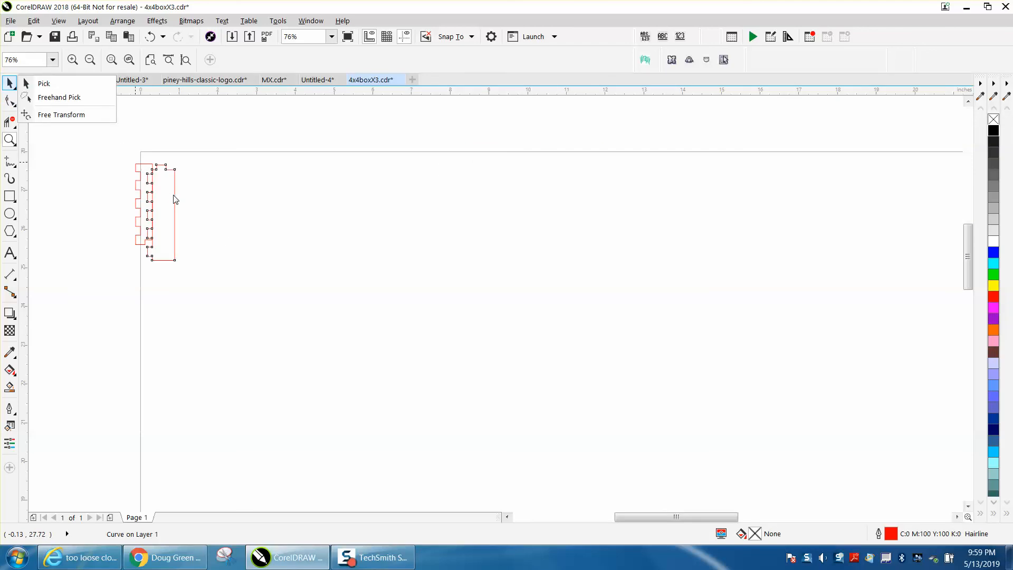
left_click(10, 83)
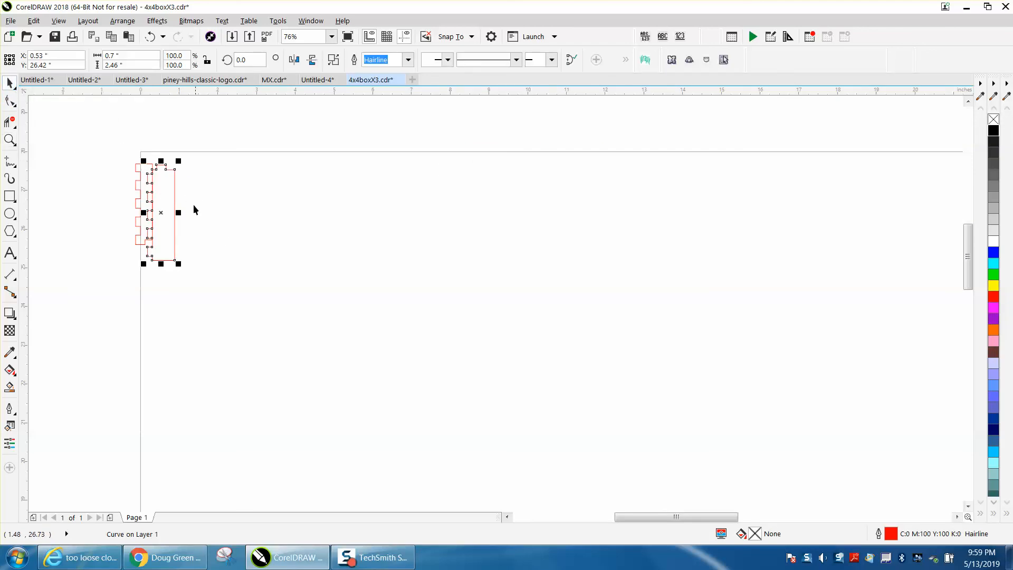
mouse_move(163, 212)
left_mouse_down()
mouse_move(183, 211)
mouse_move(157, 201)
left_mouse_up()
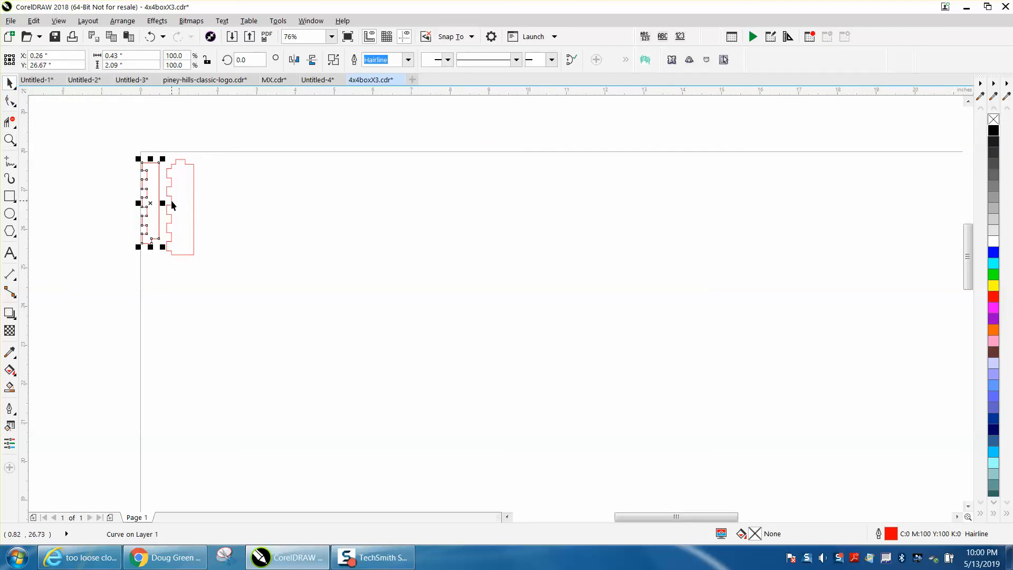
Shift the narrower corner piece slightly right, away from the page's left edge, to a horizontal position of about 0.32 in.
left_click(10, 139)
left_click_drag(120, 148, 330, 294)
key("space")
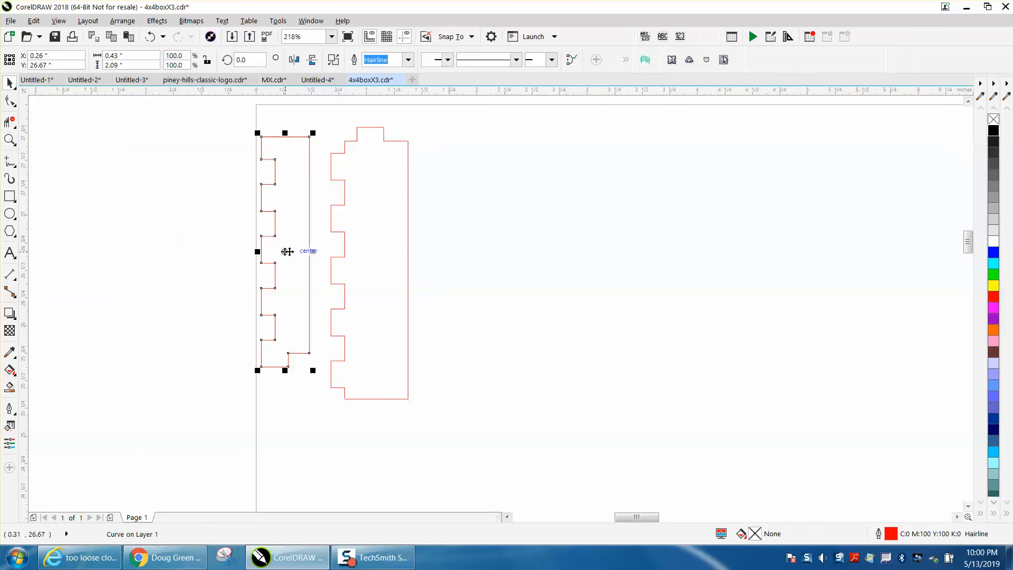
left_click_drag(285, 251, 335, 252)
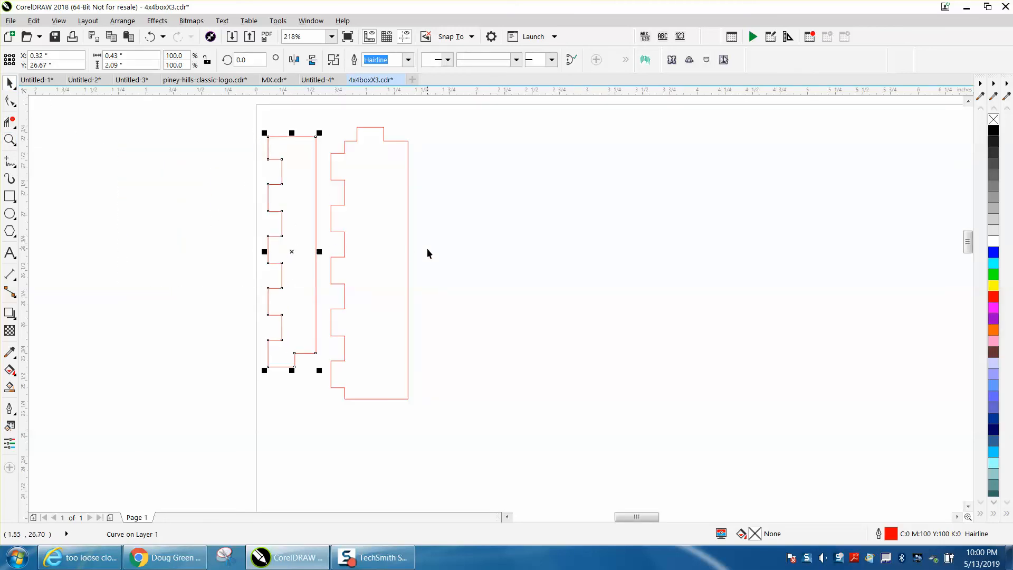
Mirror the wider corner piece horizontally and move it to the left of the narrower piece so their fingers interlock.
left_click(408, 232)
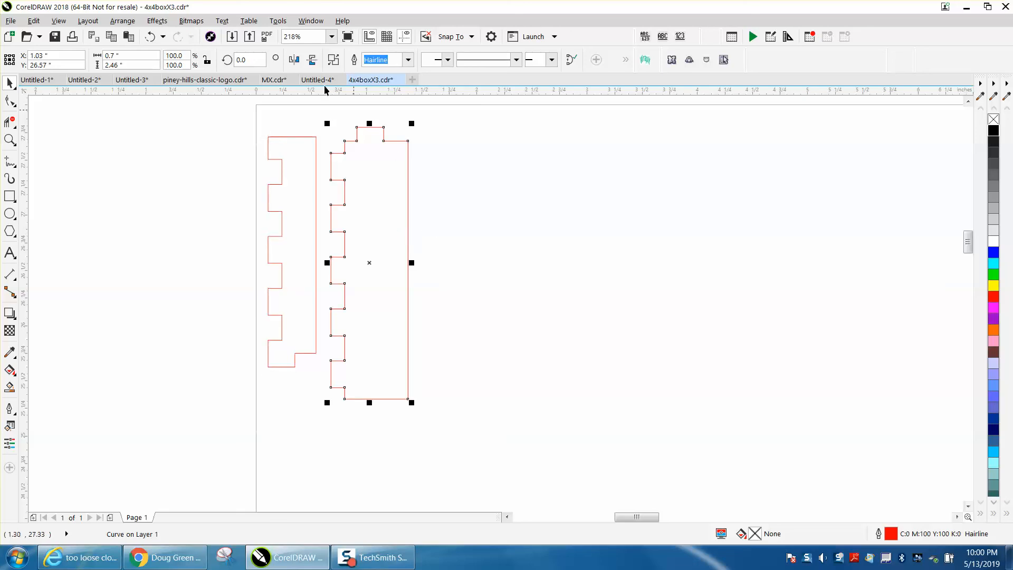
left_click(294, 60)
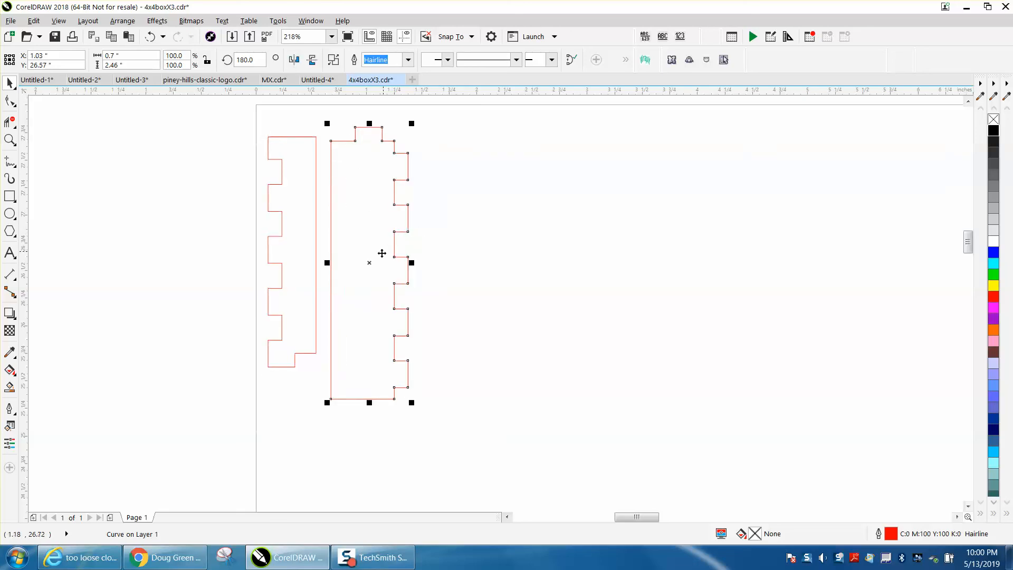
left_click_drag(369, 263, 230, 272)
Fine-position the mirrored piece slightly to the right against the finger edges of the narrower piece to check the joint fit.
left_click(9, 141)
left_click_drag(191, 182, 393, 278)
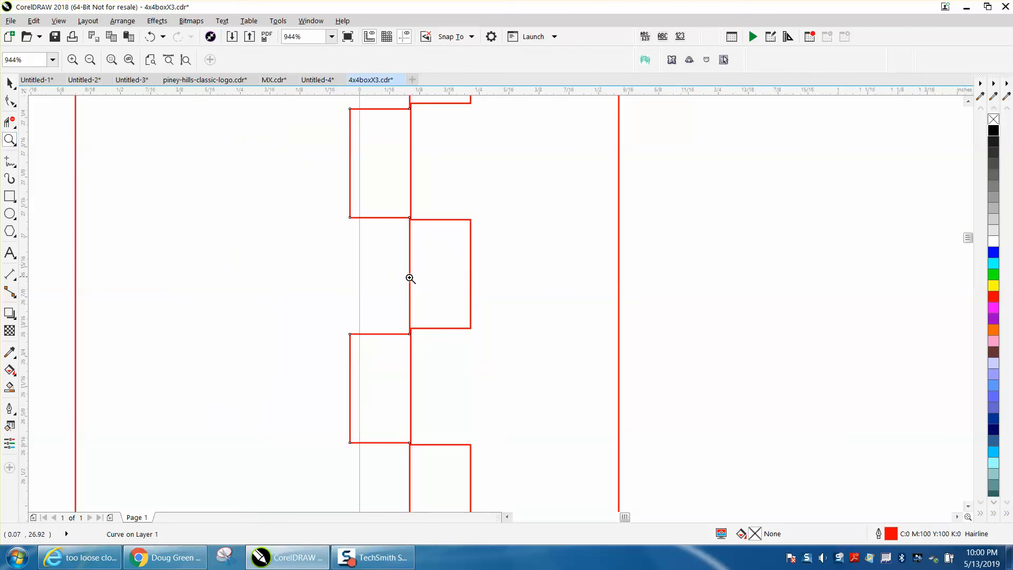
left_click(10, 83)
mouse_move(355, 263)
left_mouse_down()
mouse_move(337, 256)
mouse_move(361, 265)
left_mouse_up()
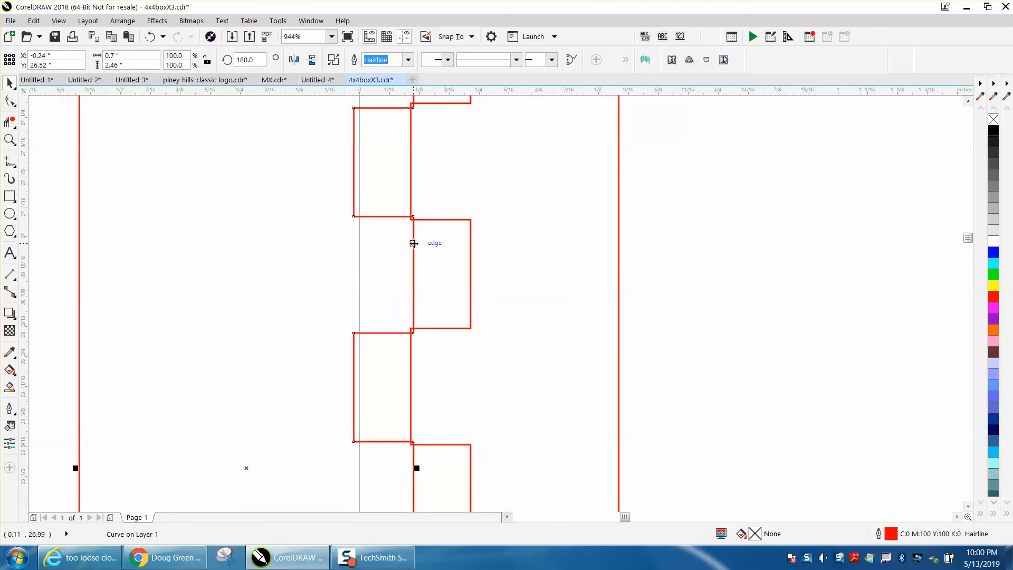
Select both interlocked corner pieces and move them together just inside the page's upper-left corner.
scroll(415, 244, "down", 7)
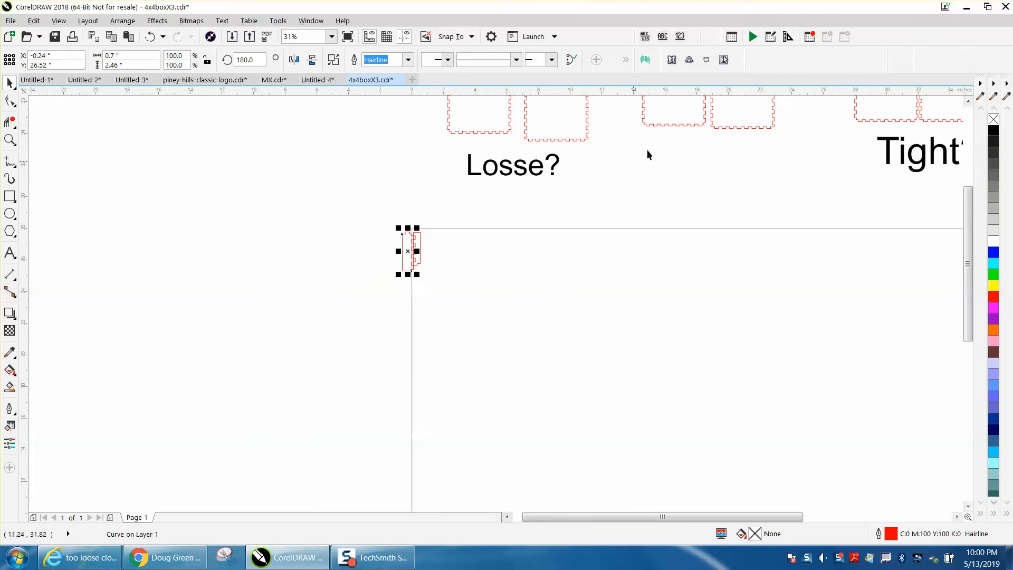
left_click(10, 140)
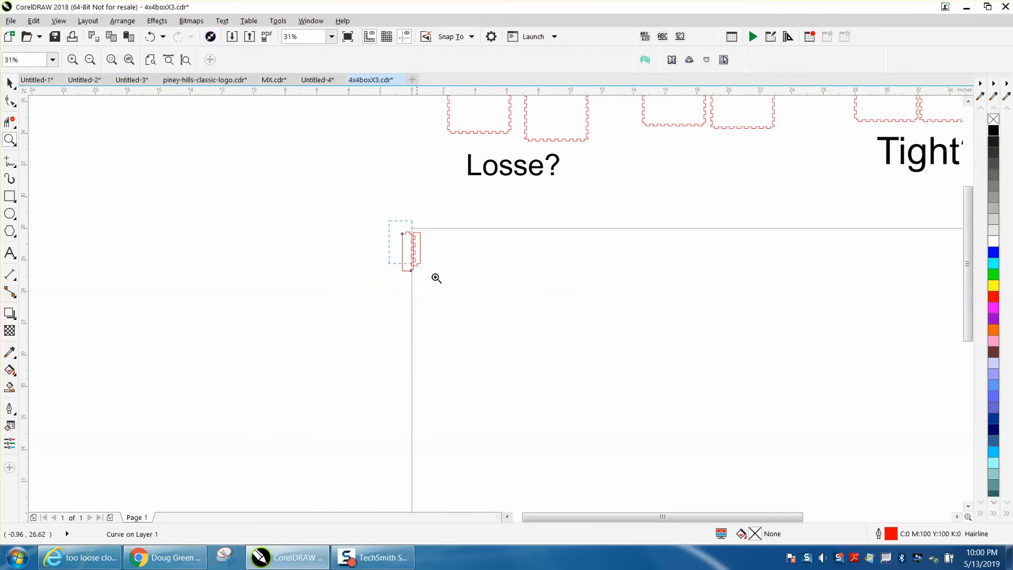
left_click_drag(484, 290, 386, 221)
left_click(9, 83)
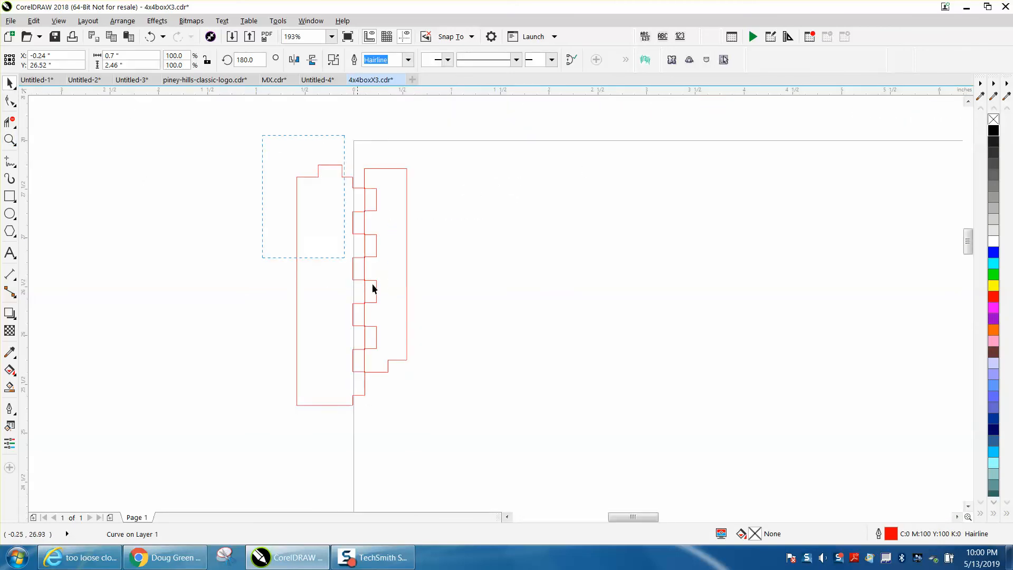
left_click_drag(510, 399, 512, 409)
left_click_drag(376, 288, 455, 271)
scroll(222, 204, "down", 2)
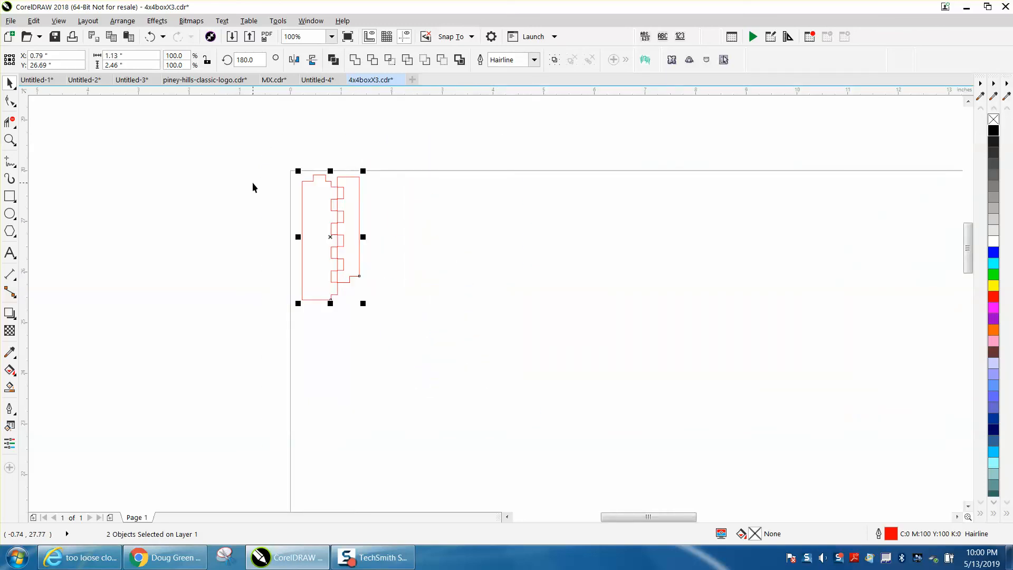